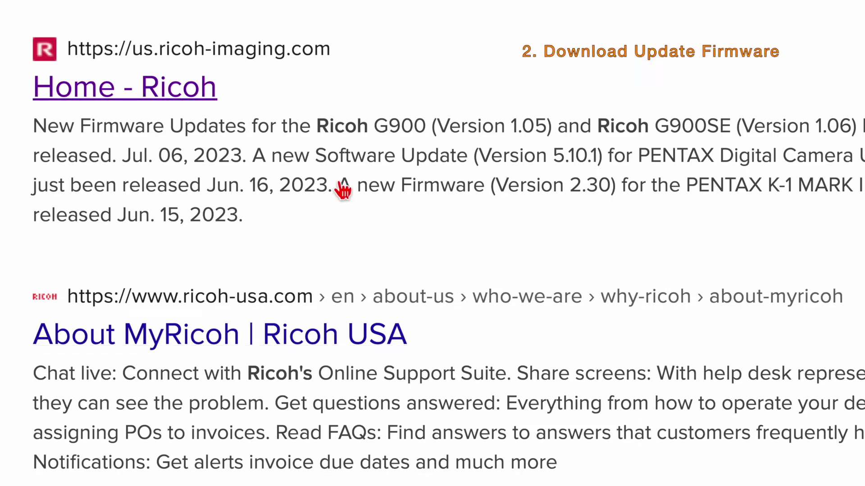
- Go from the Ricoh Imaging search result to the Support > Downloads > Firmware Updates page
click(189, 92)
mouse_move(556, 27)
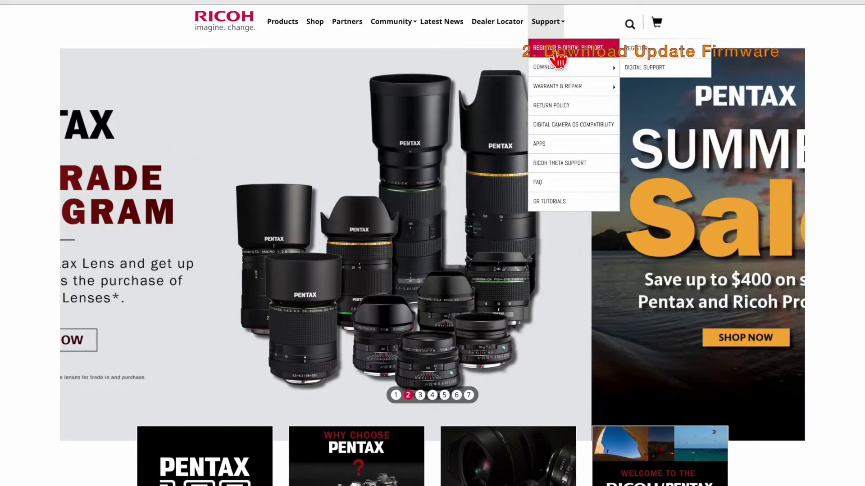
mouse_move(560, 72)
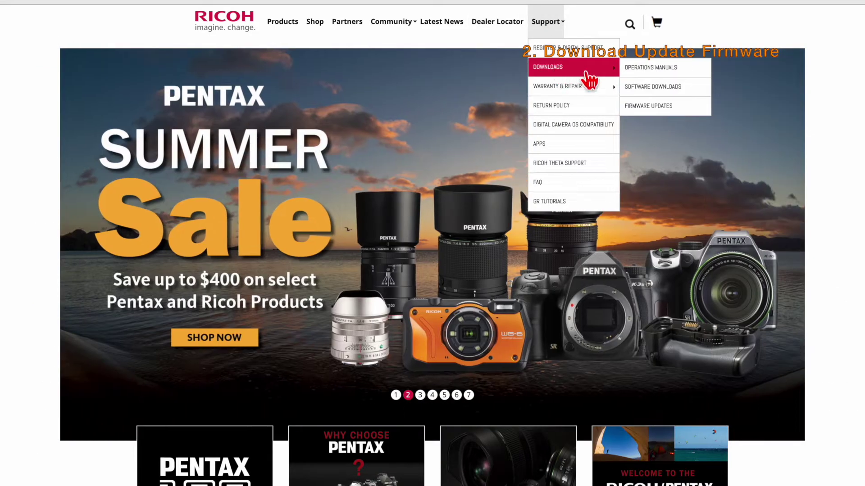
click(642, 111)
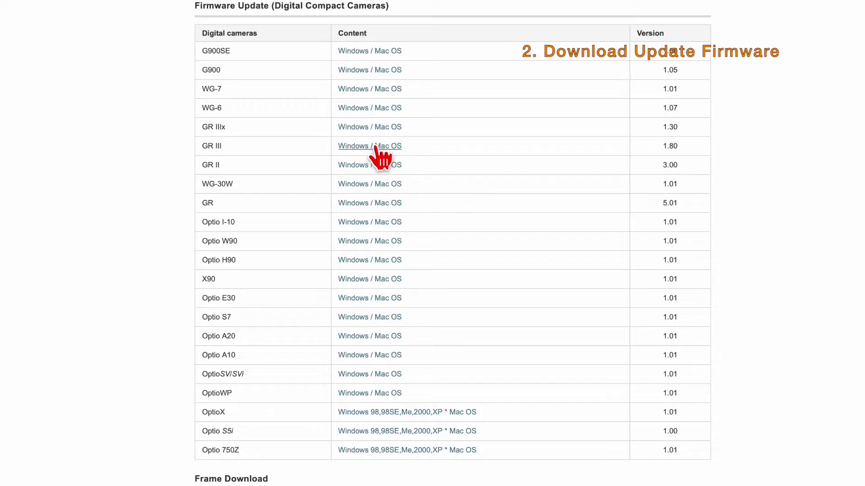
- Open the GR III Windows / Mac OS firmware page and scroll to its license agreement
click(376, 147)
scroll(355, 244, up, 6)
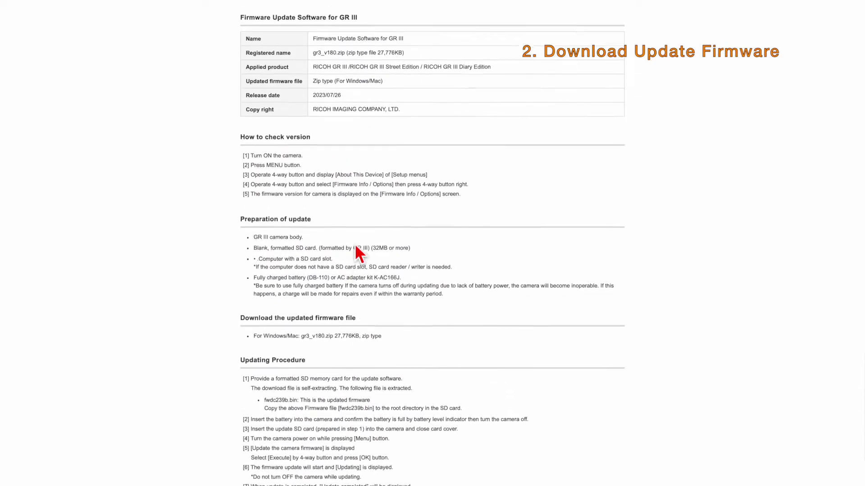
scroll(355, 244, down, 10)
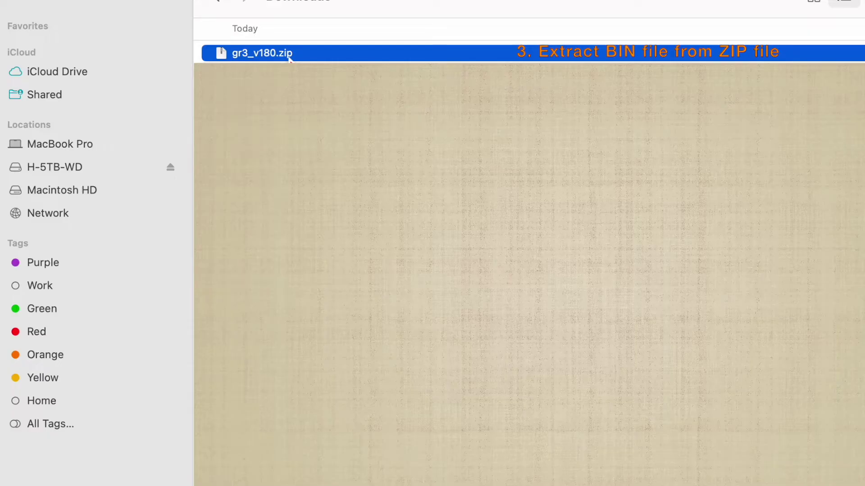
- Unzip gr3_v180.zip, copy the extracted fwdc239b 4.bin onto the RICOH GR card, and view the card
double_click(288, 58)
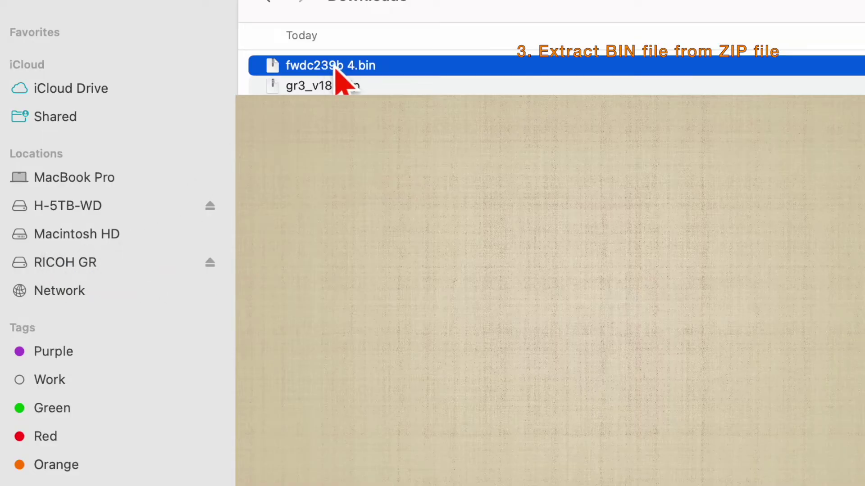
mouse_move(336, 67)
mouse_down()
mouse_move(206, 110)
mouse_move(140, 260)
mouse_up()
click(130, 242)
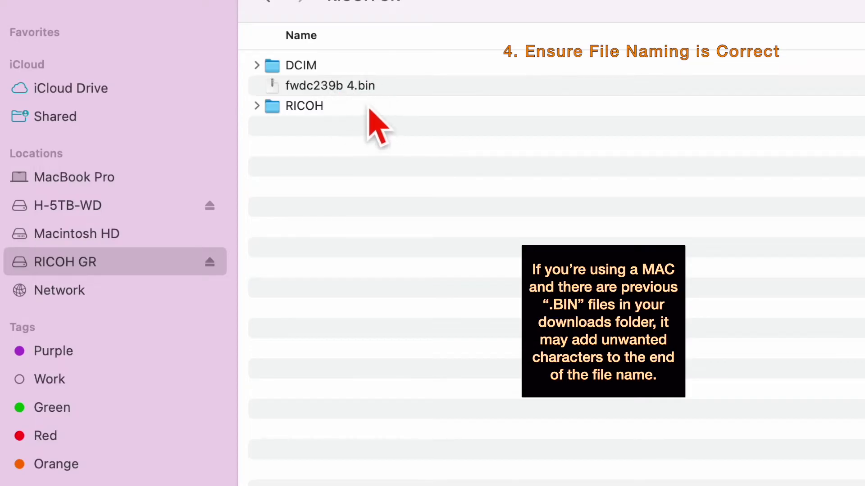
- Rename fwdc239b 4.bin on the RICOH GR card to fwdc239b.bin by removing the ' 4'
click(356, 92)
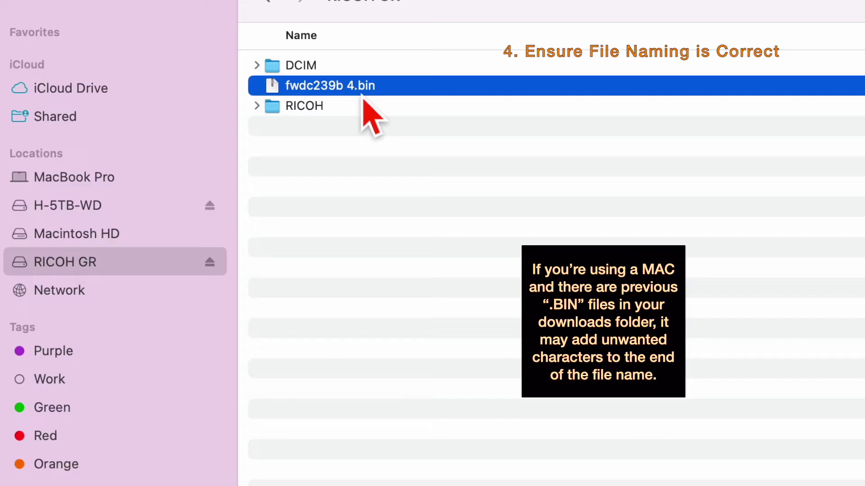
right_click(355, 93)
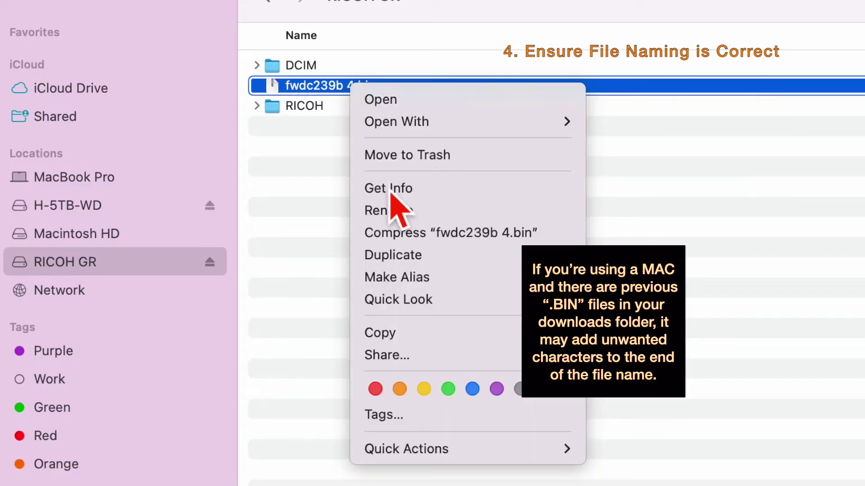
click(394, 209)
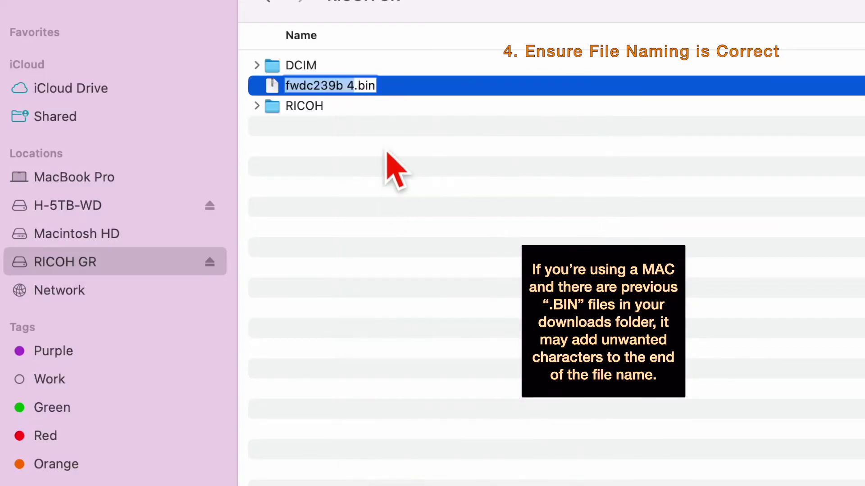
click(366, 88)
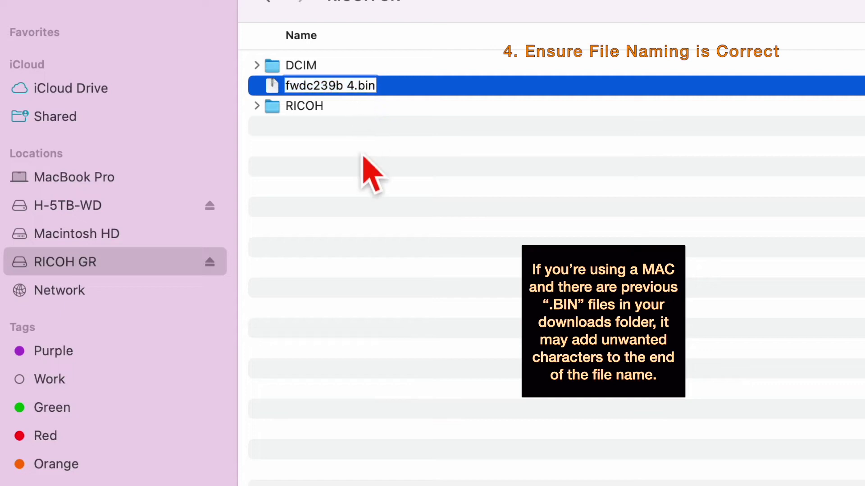
key(BackSpace)
key(BackSpace)
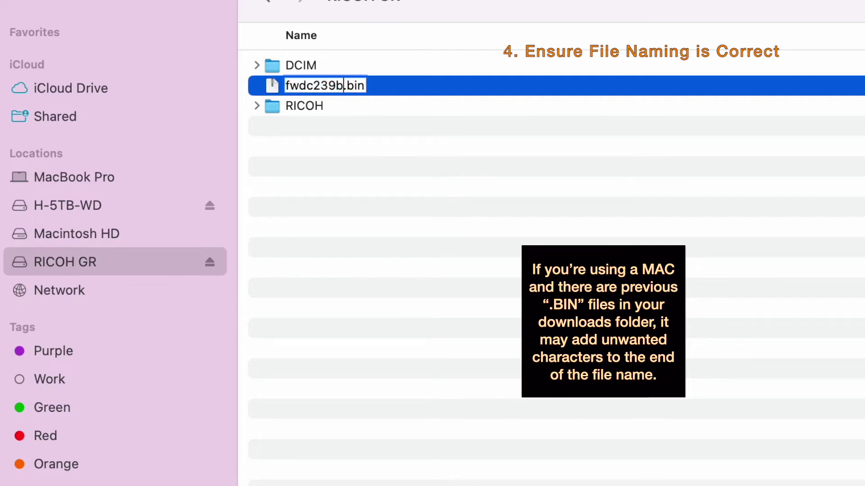
key(Return)
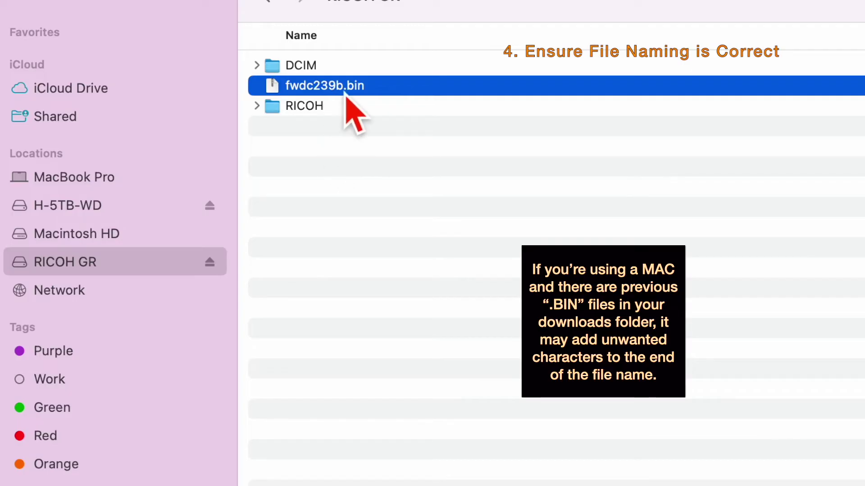